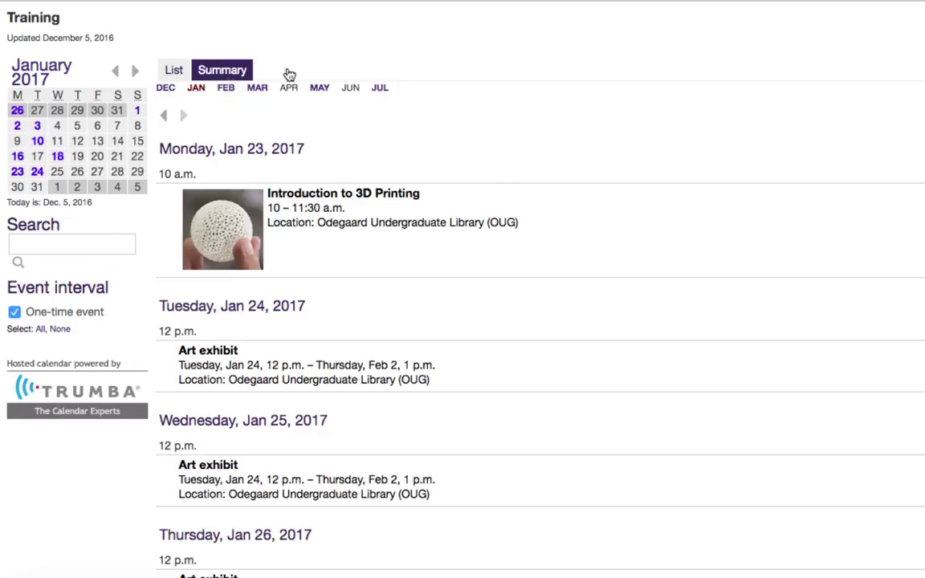
Open the detail page of the 'Introduction to 3D Printing' event from the Training calendar summary
drag(268, 205, 420, 204)
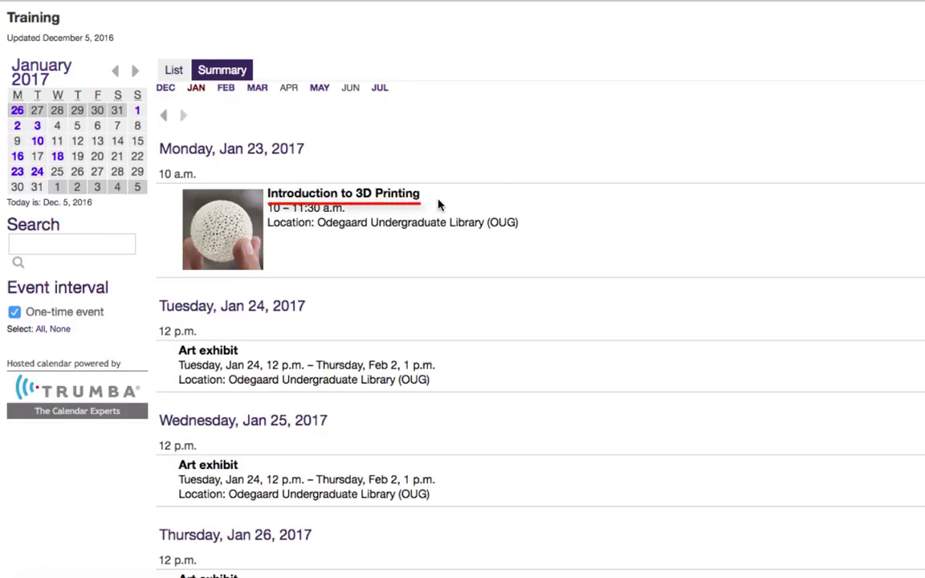
click(322, 193)
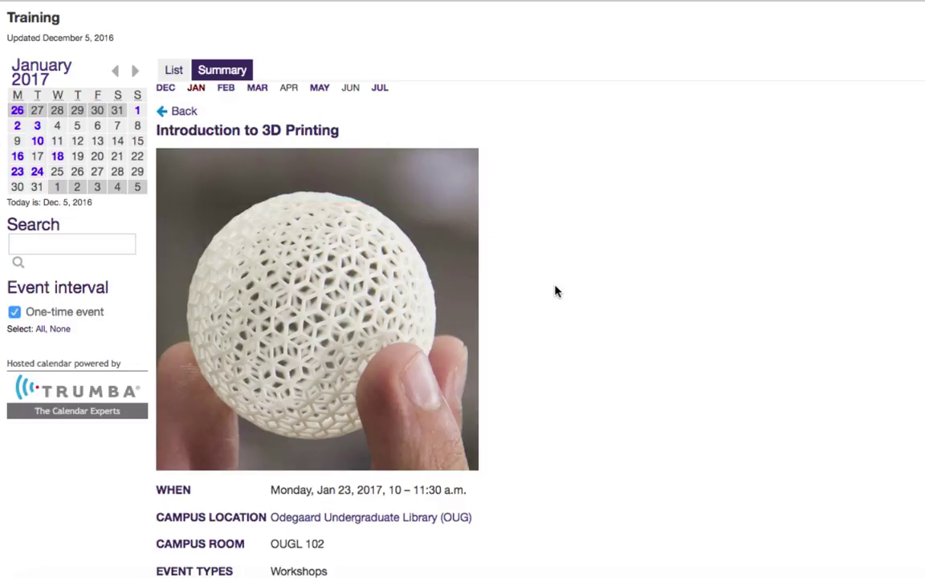
Choose 'Notify me of changes' from this event's Other Event Actions menu
scroll(463, 321, down, 10)
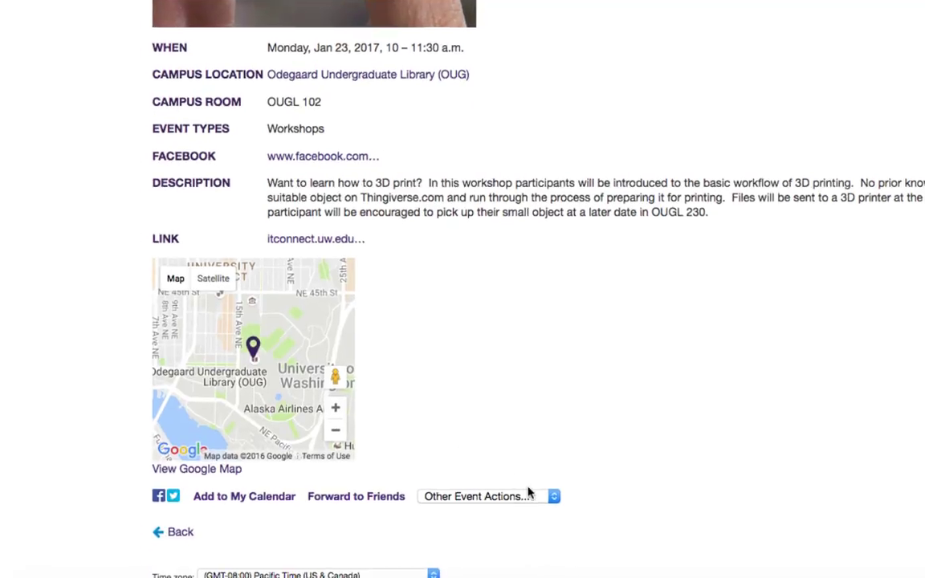
click(535, 540)
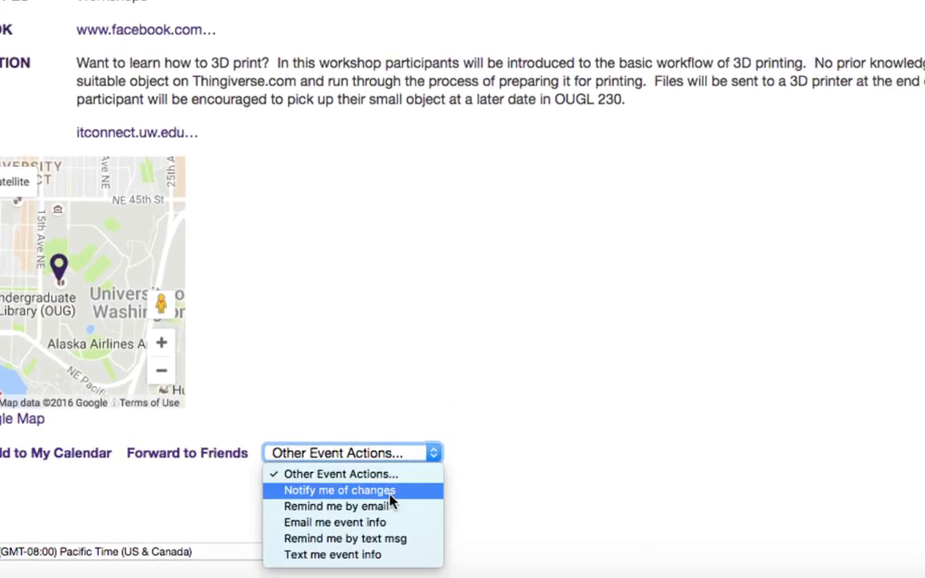
click(392, 496)
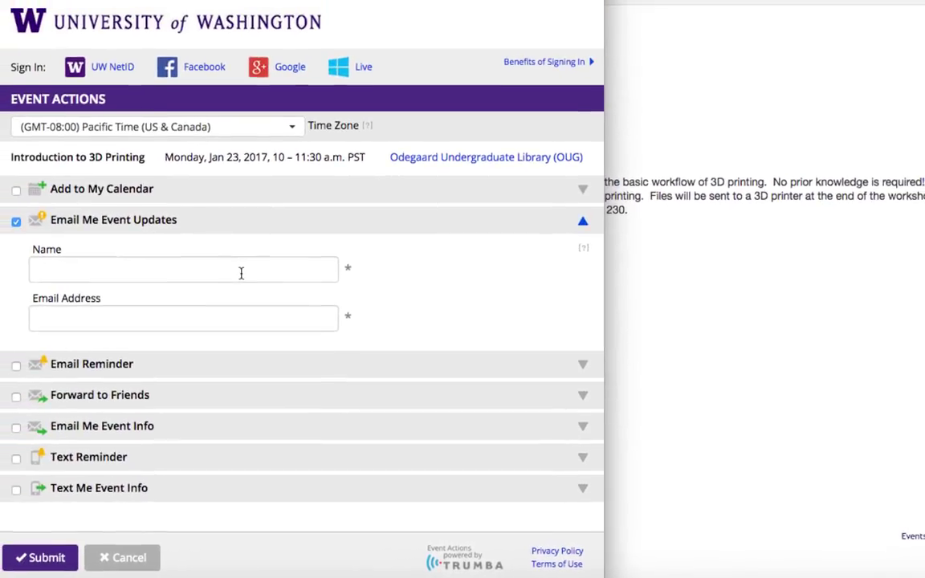
Subscribe the subscriber's name and e-mail address to the event's change updates
click(167, 217)
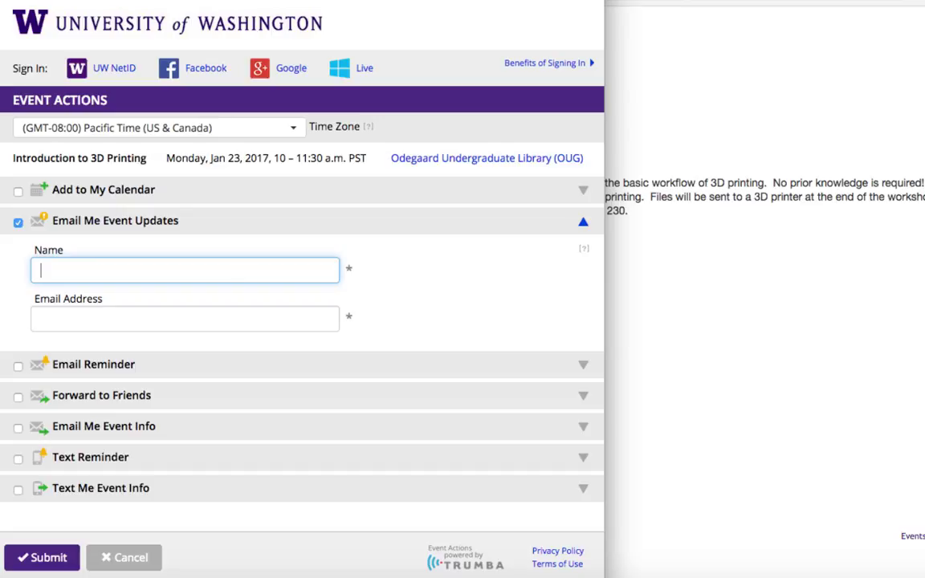
text(Steve)
click(198, 321)
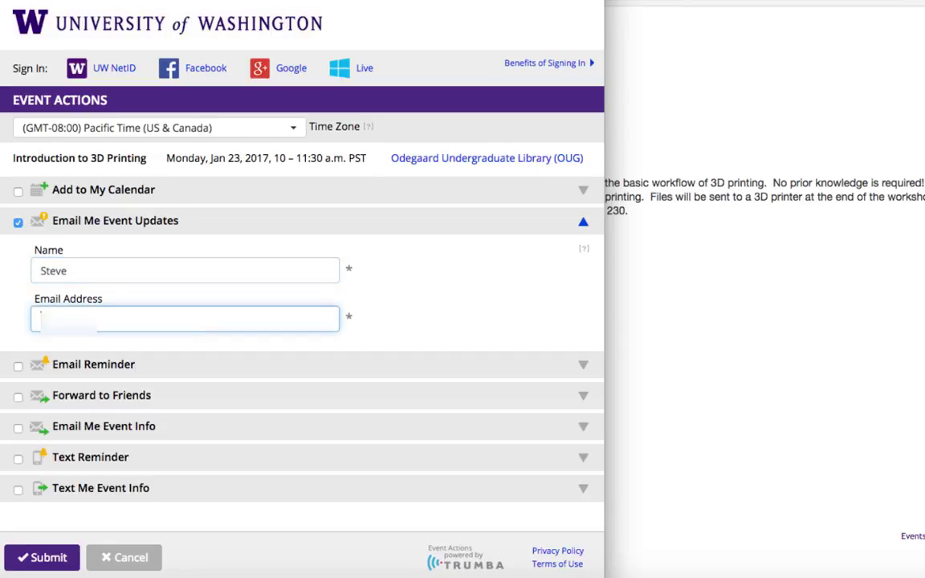
click(44, 555)
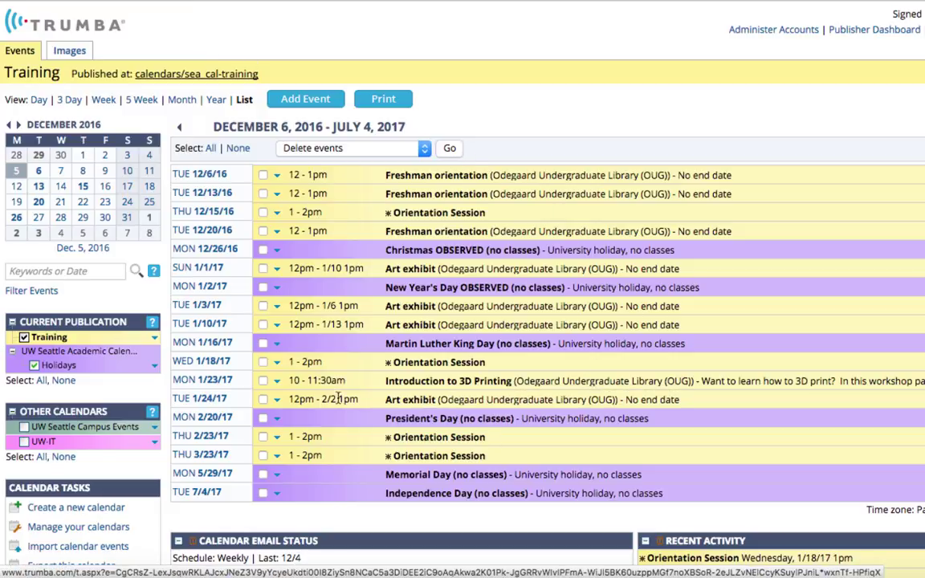
Expand the 3D Printing row's options and open the event in the Edit form
click(277, 383)
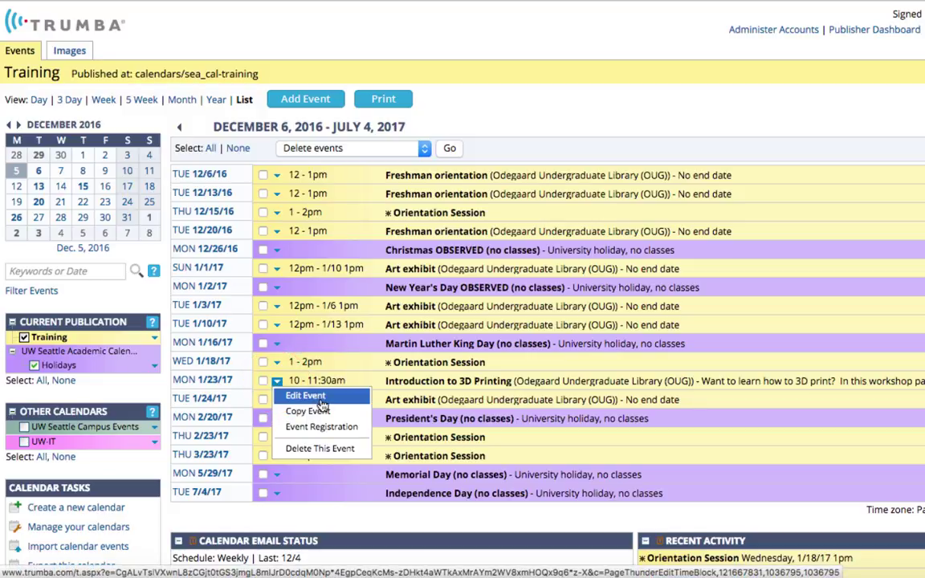
click(432, 384)
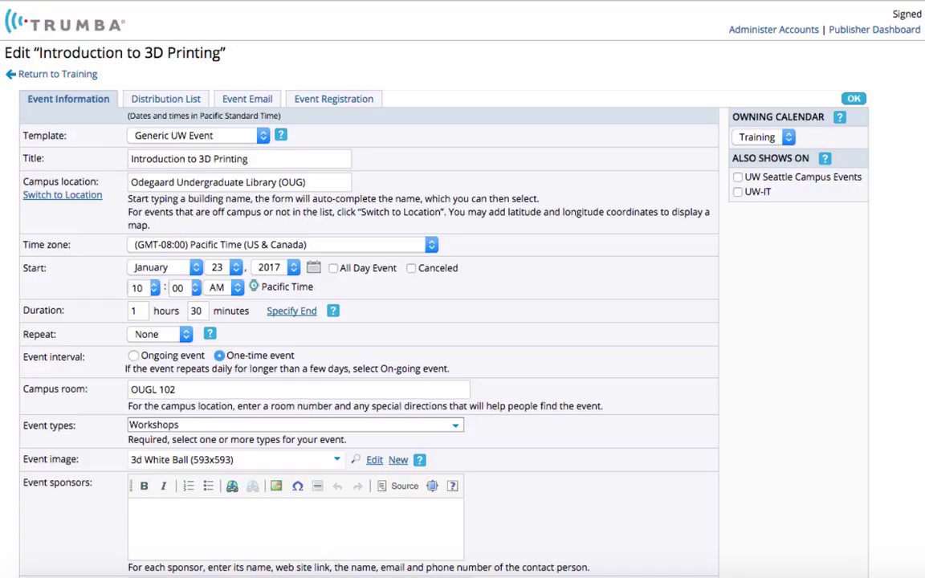
scroll(614, 319, down, 5)
scroll(594, 361, down, 5)
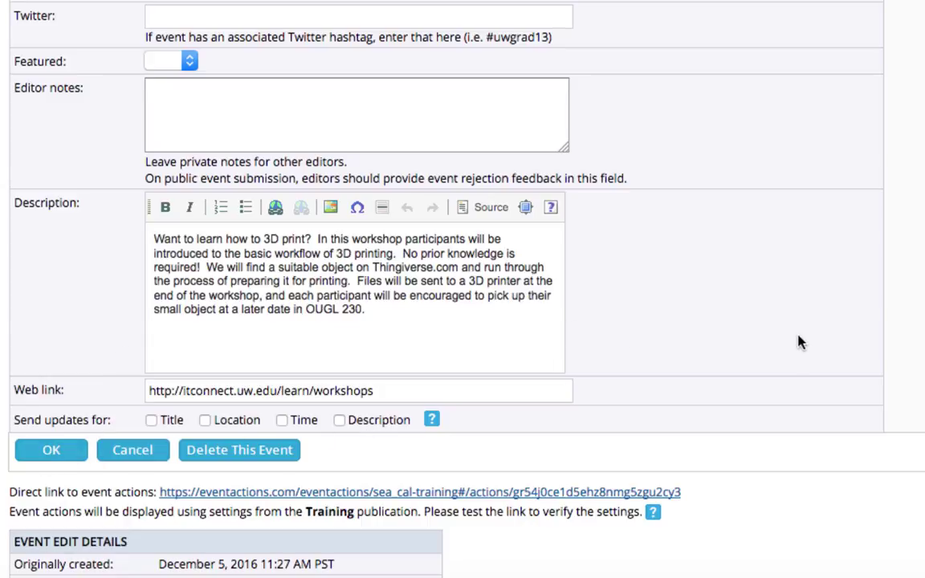
scroll(795, 343, up, 10)
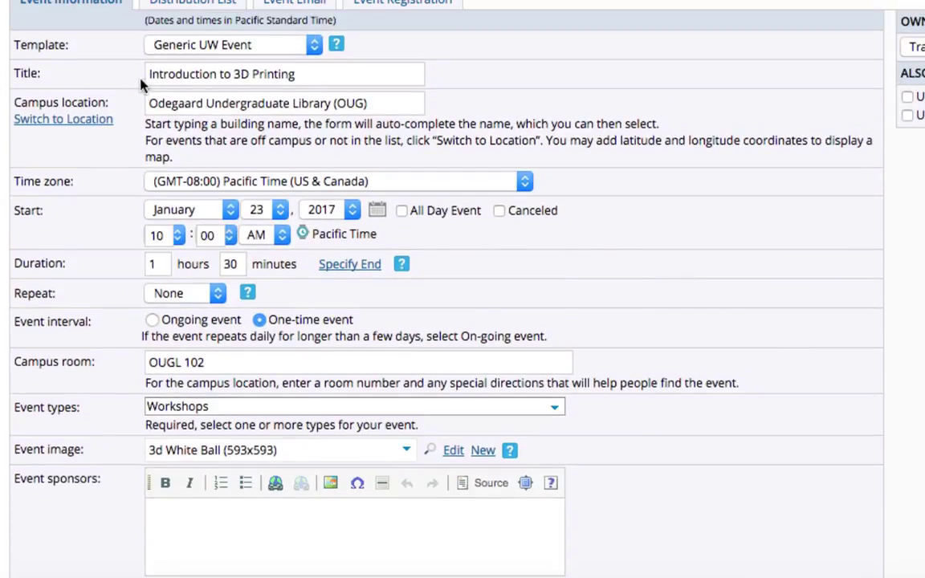
Retitle the event 'Introduction to 3-D Printing' by adding a hyphen after 3
click(240, 74)
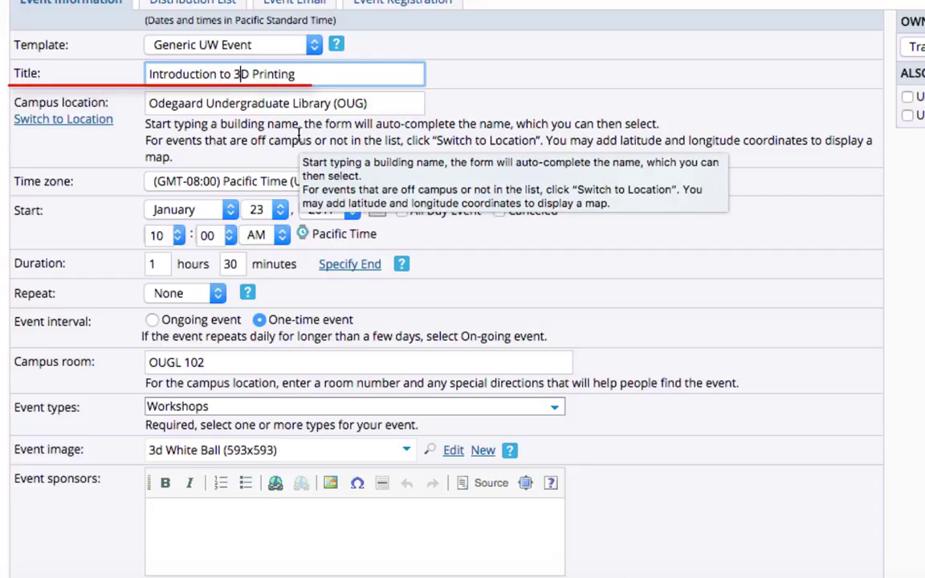
text(-)
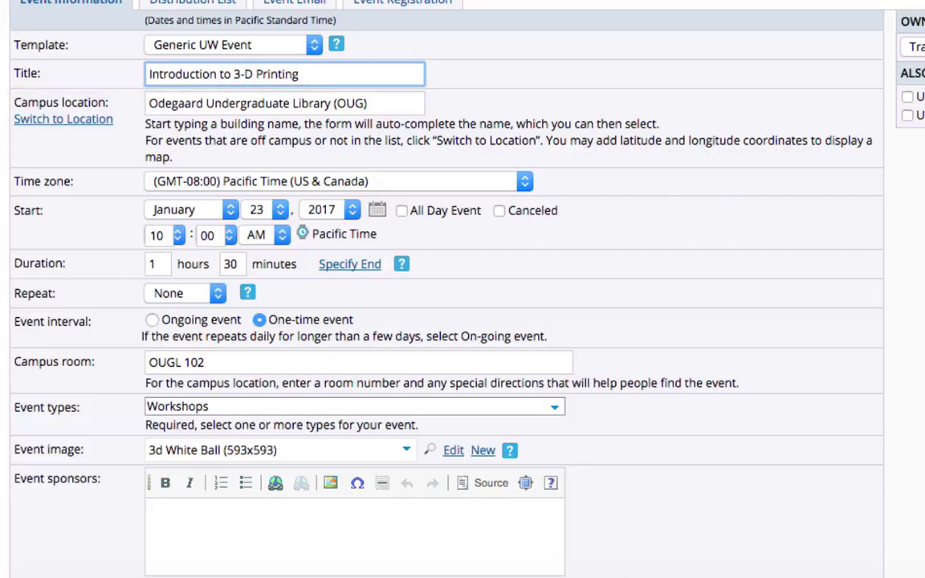
scroll(353, 474, down, 10)
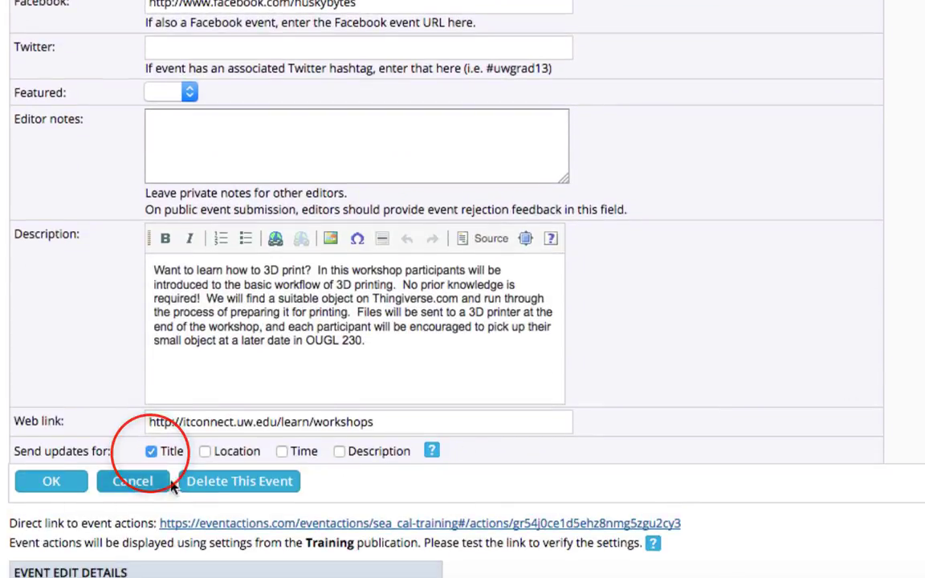
scroll(281, 322, up, 10)
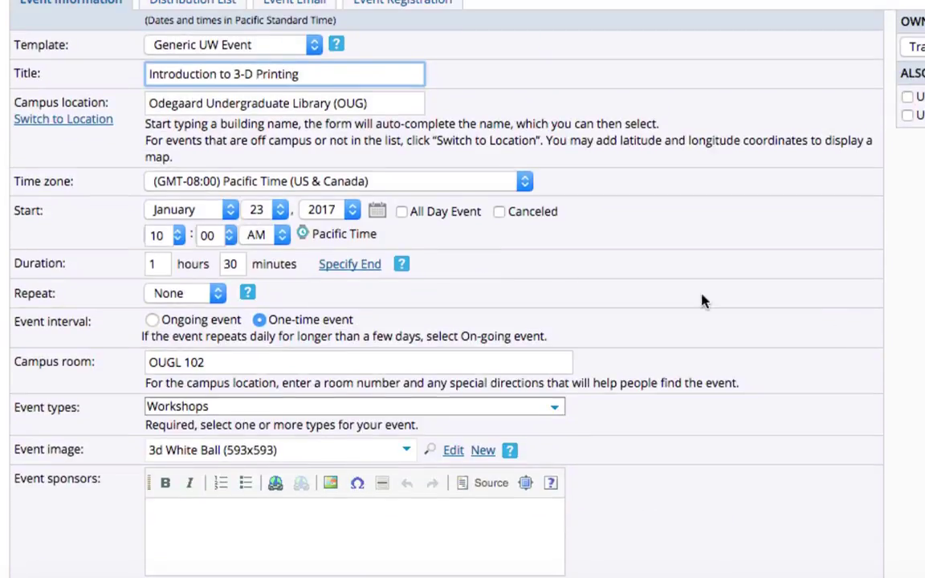
Change the event's start hour from 10 to 11 AM
click(163, 235)
key(BackSpace)
text(1)
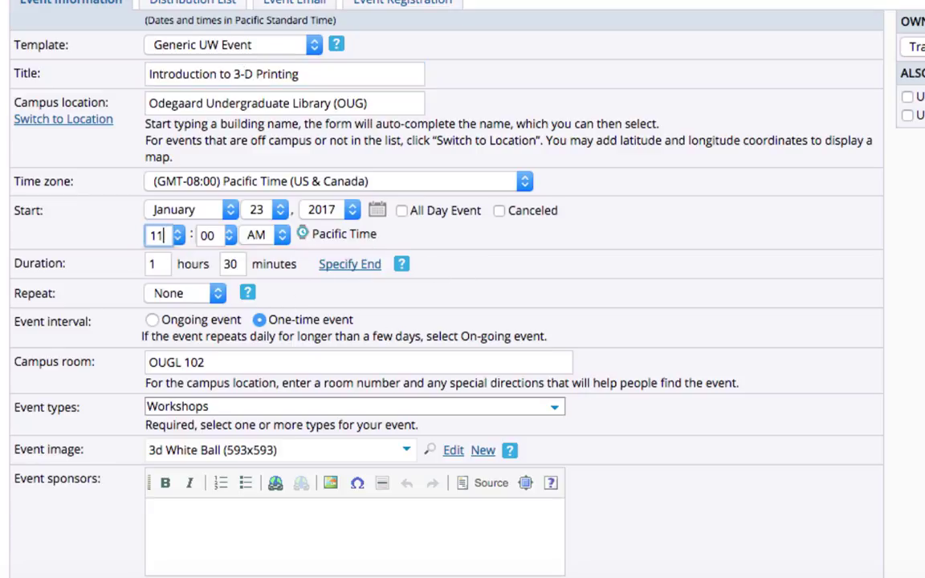
scroll(468, 283, down, 15)
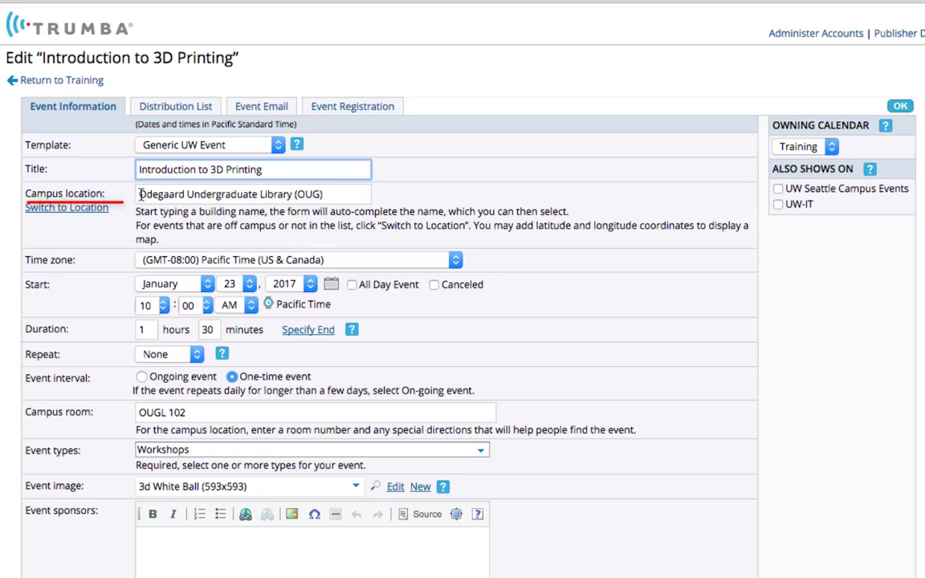
Delete the Odegaard campus location value
click(339, 196)
triple_click(340, 195)
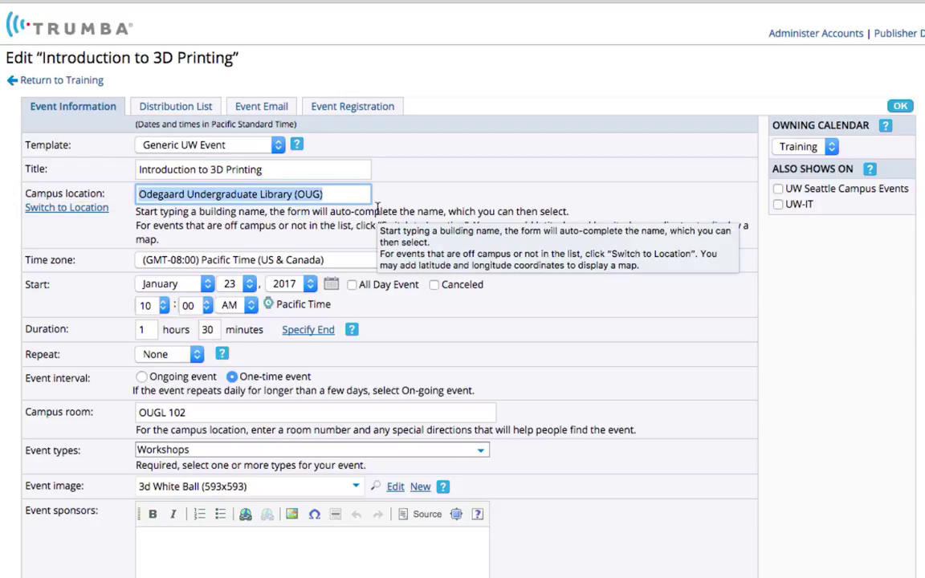
key(BackSpace)
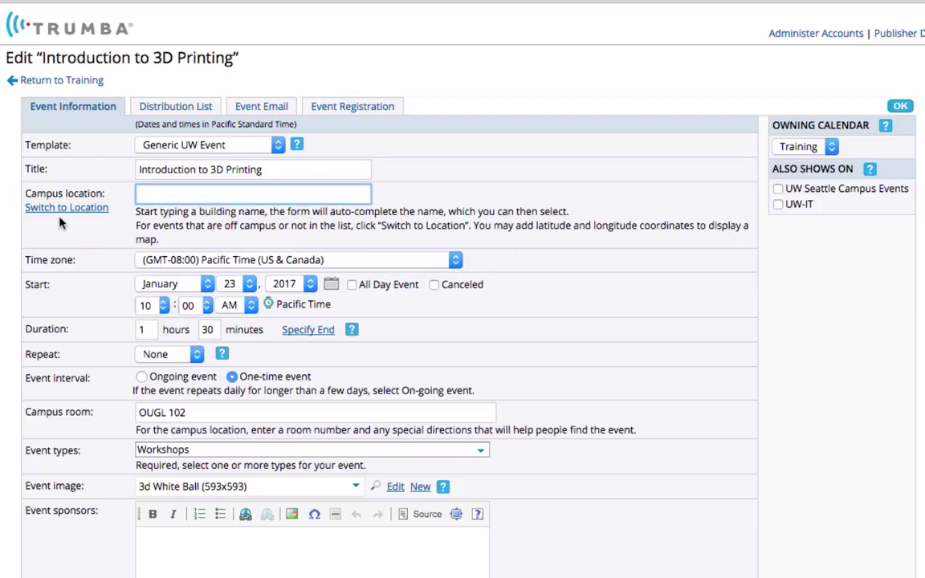
Enter free-text location 'Harborview HMC' with '319 Terry Ave' and try adding a map link
click(65, 208)
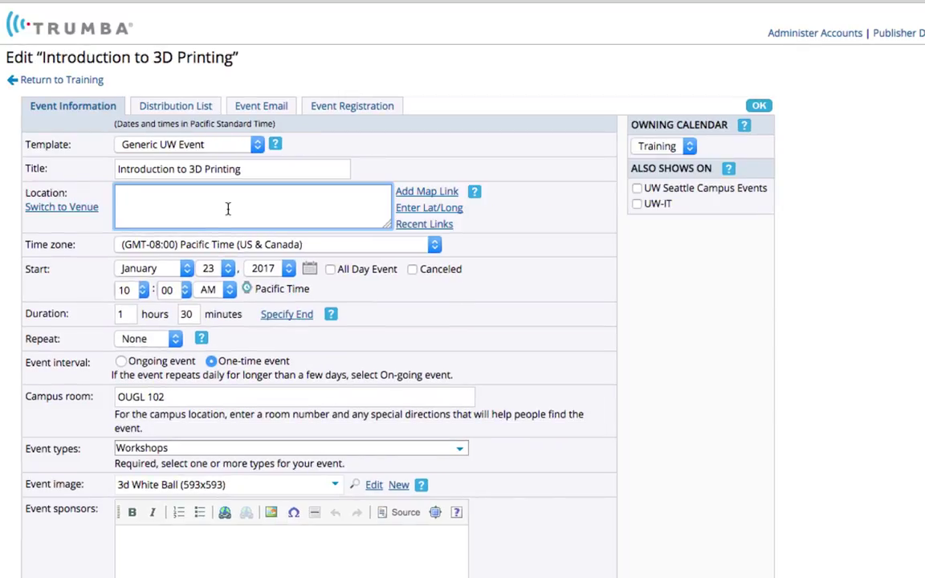
text(Harborview HMC)
key(Return)
text(319 Terry Ave)
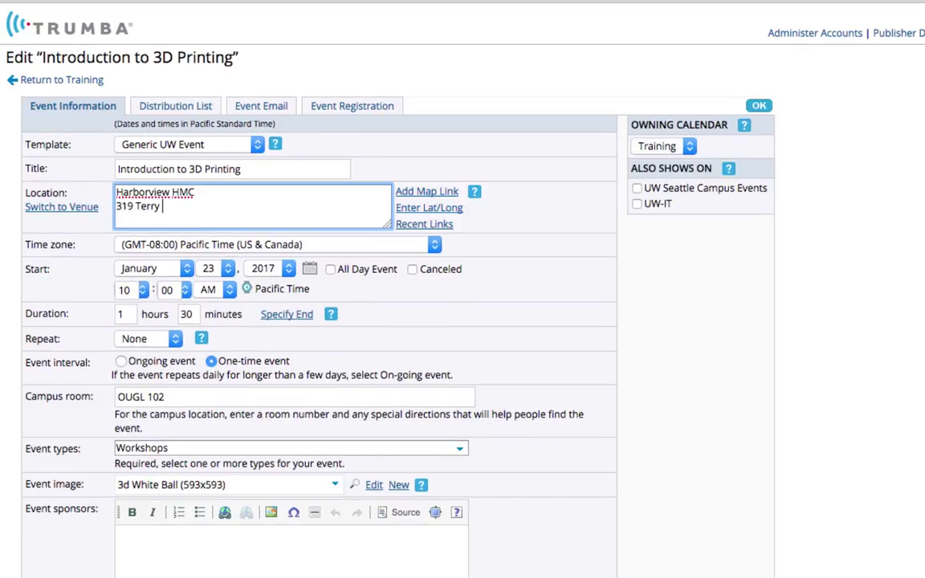
click(389, 184)
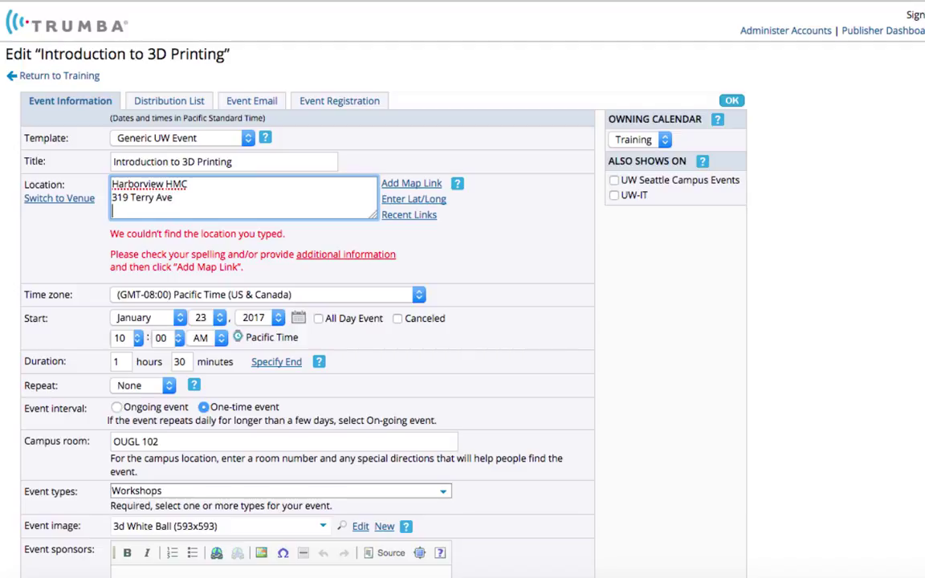
Add 'Seattle, WA' to the location so it maps to 319 Terry Ave, Seattle, WA 98104
text(WA)
click(411, 183)
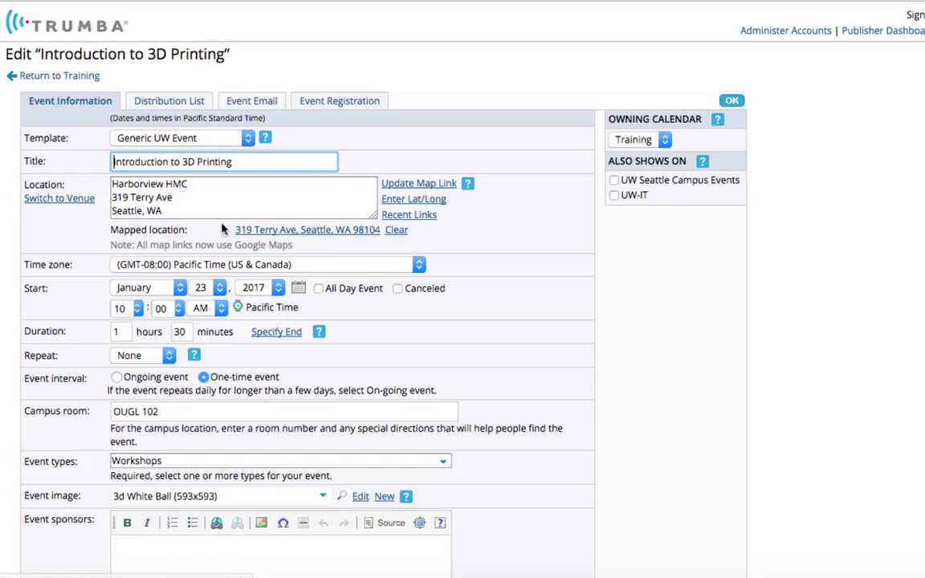
click(178, 197)
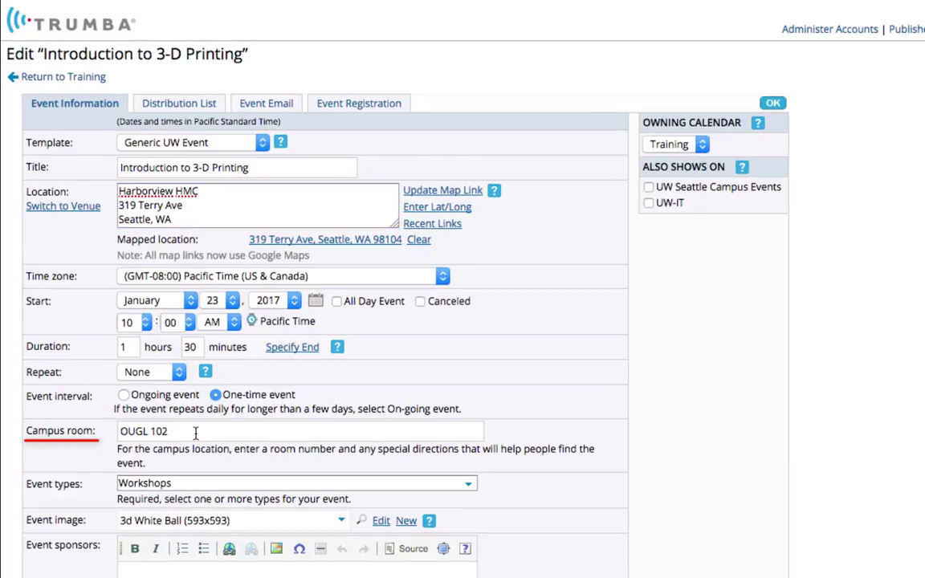
Clear the campus room OUGL 102 and uncheck the Time and Title update notices
drag(192, 433, 95, 431)
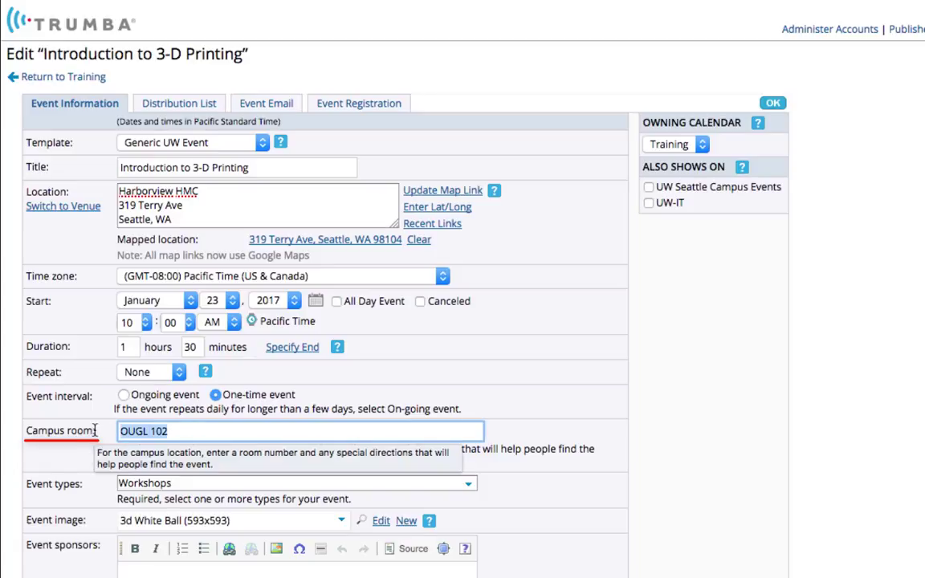
key(BackSpace)
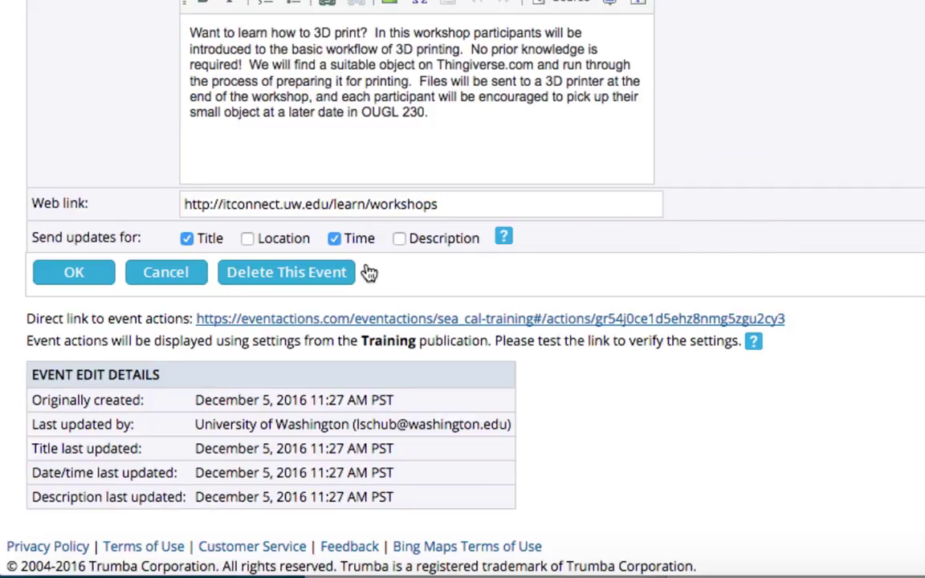
click(335, 242)
click(185, 243)
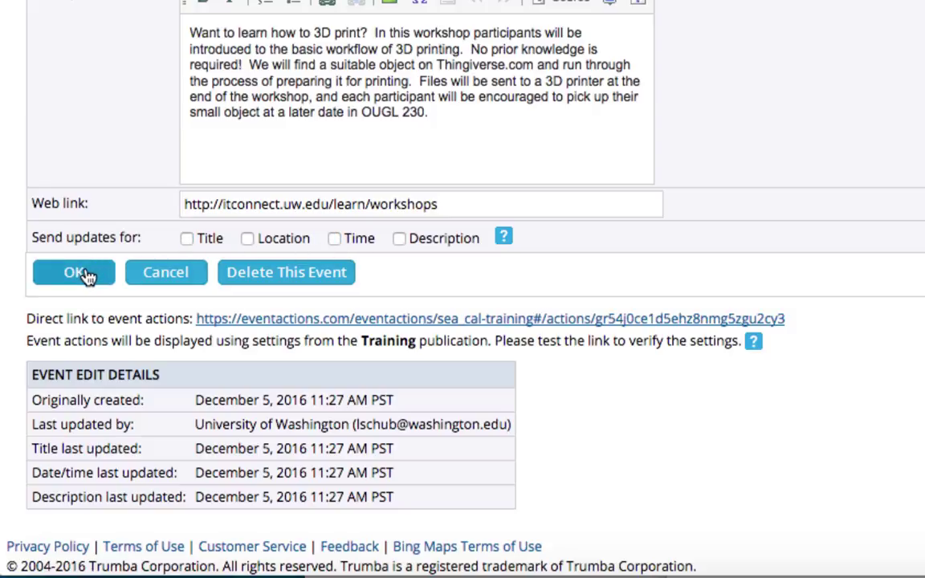